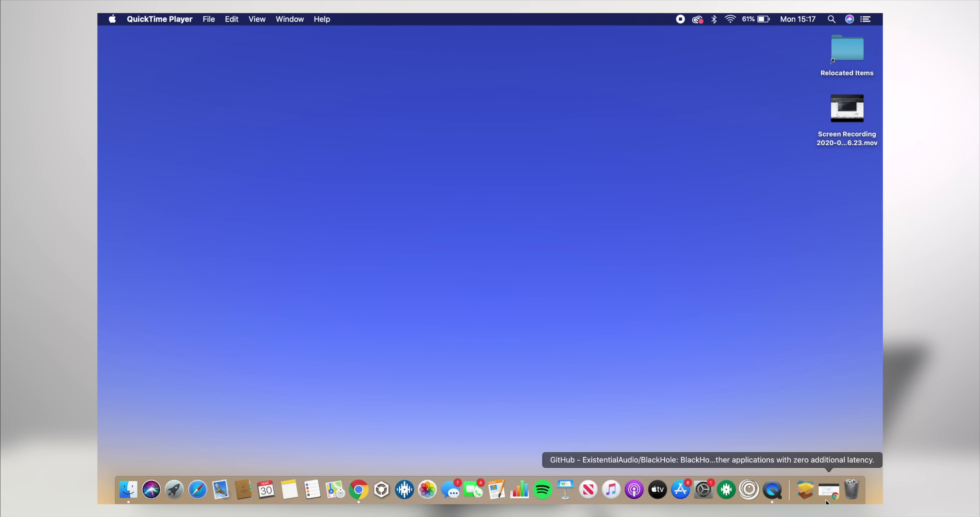
# Step: Review the BlackHole GitHub page in Chrome, then close the browser window
pyautogui.click(829, 491)
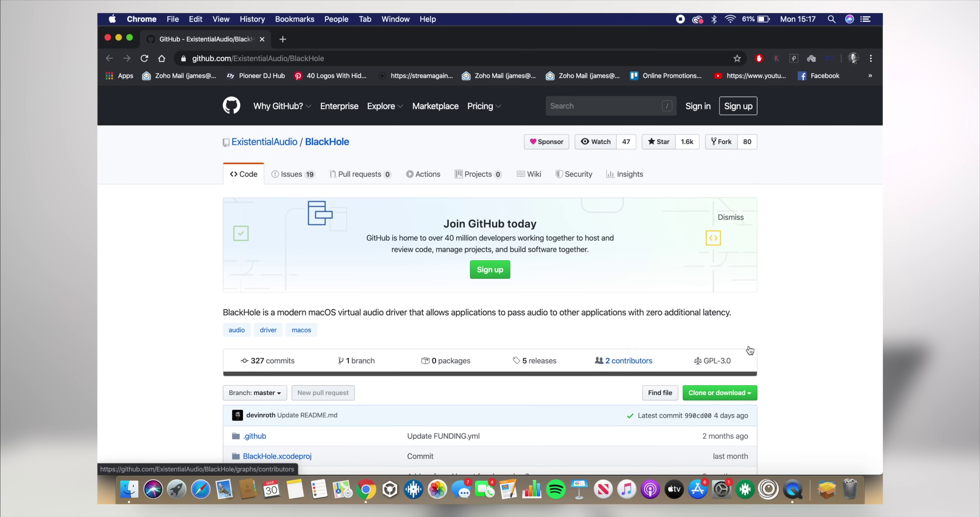
pyautogui.scroll(-5, 794, 331)
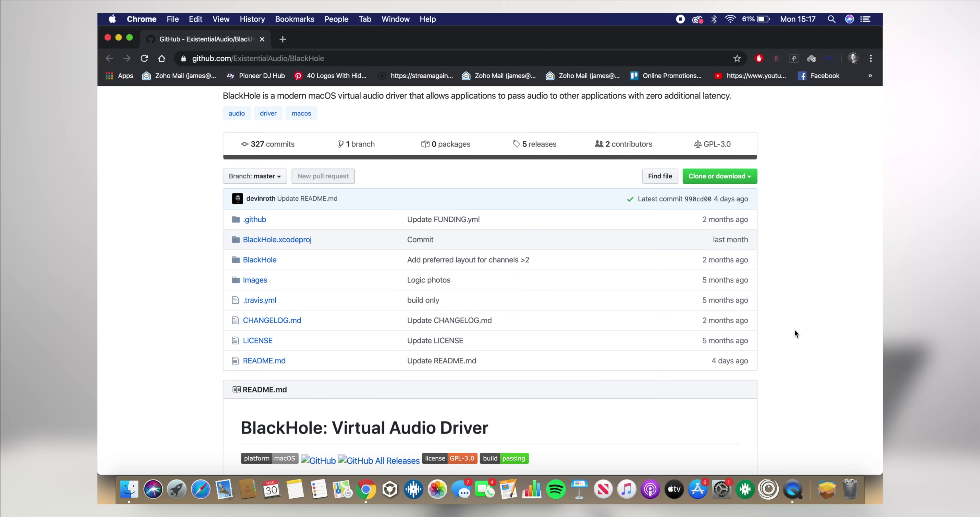
pyautogui.scroll(2, 794, 331)
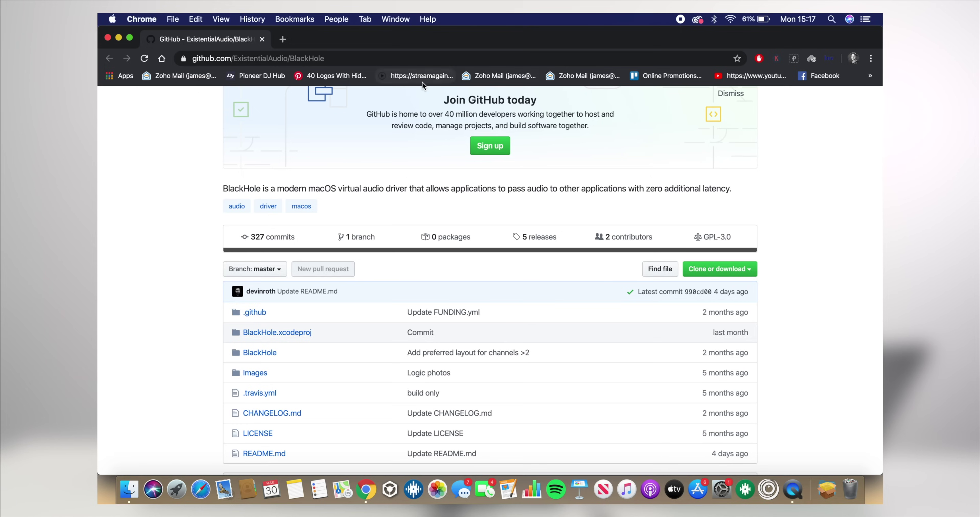
pyautogui.click(108, 38)
# Step: Try opening BlackHole.v0.2.6.pkg from Downloads and dismiss the unidentified developer warning
pyautogui.click(822, 494)
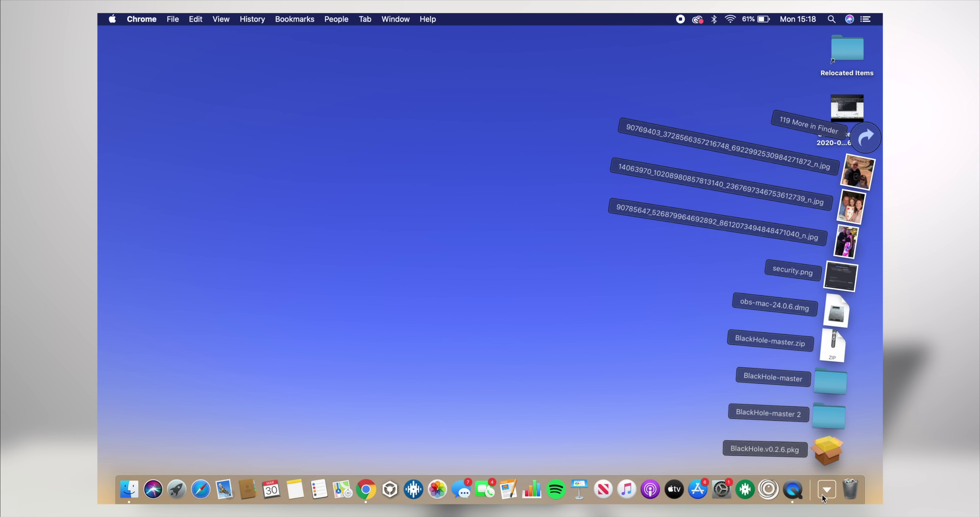
pyautogui.click(827, 452)
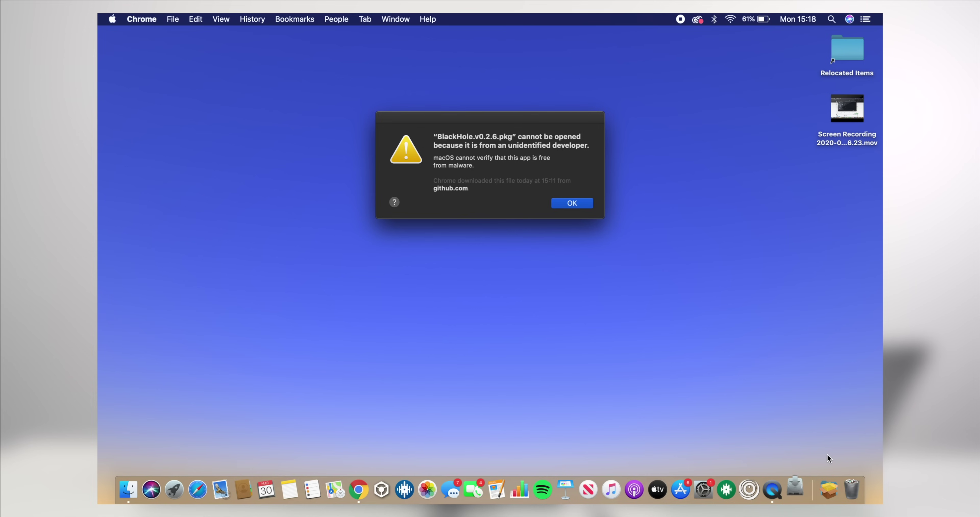
pyautogui.click(574, 203)
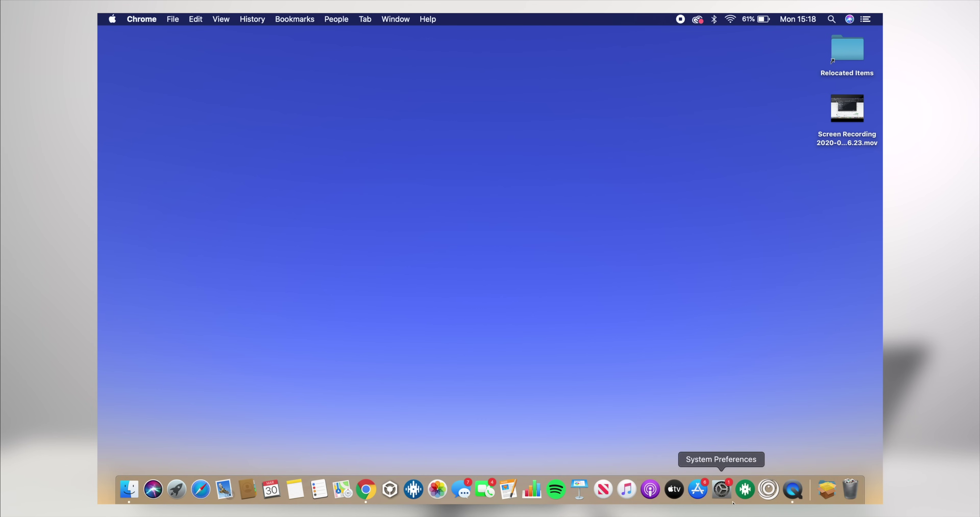
# Step: Allow the blocked package with Open Anyway in Security & Privacy > General, bringing up its installer
pyautogui.click(721, 489)
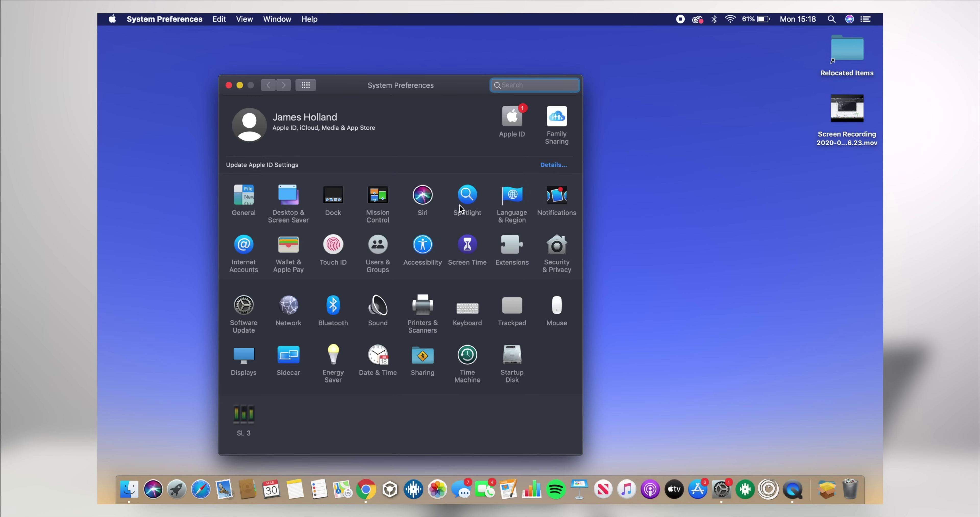
pyautogui.click(561, 253)
pyautogui.click(339, 114)
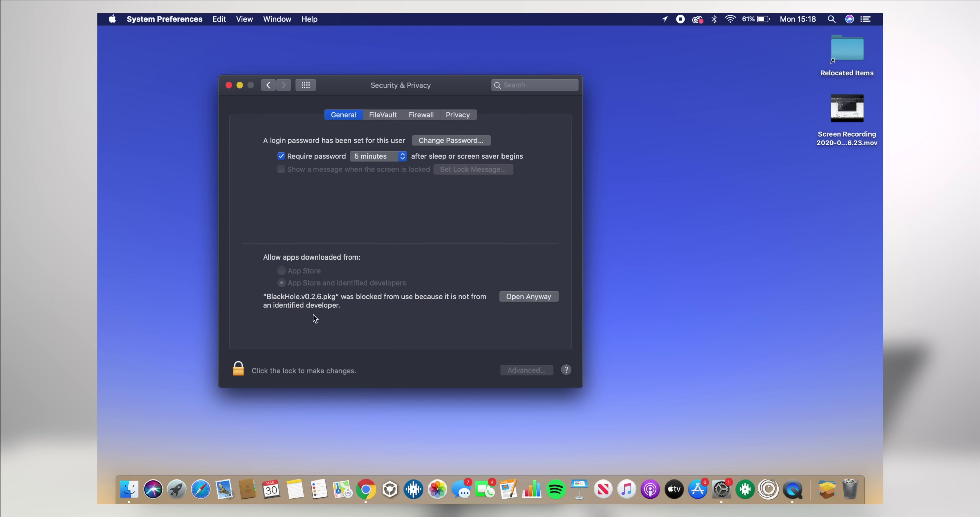
pyautogui.click(513, 296)
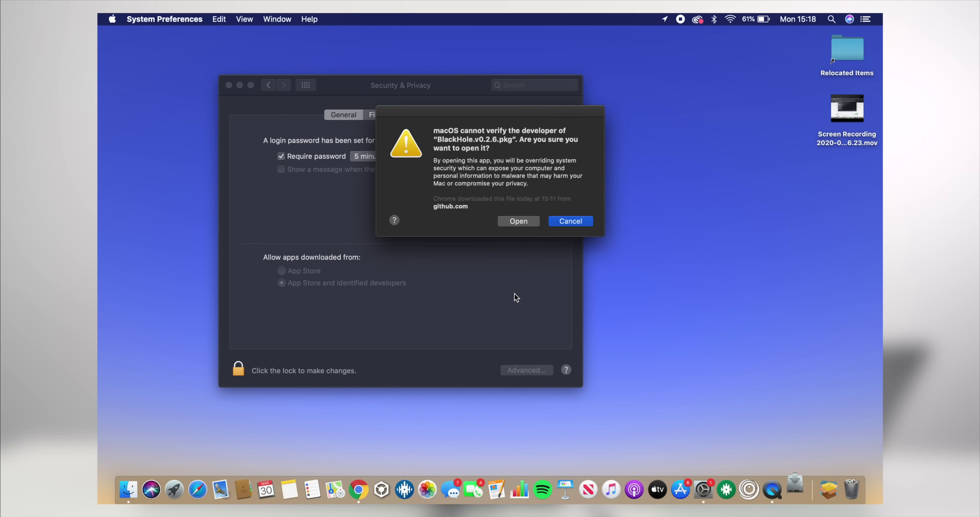
pyautogui.click(514, 220)
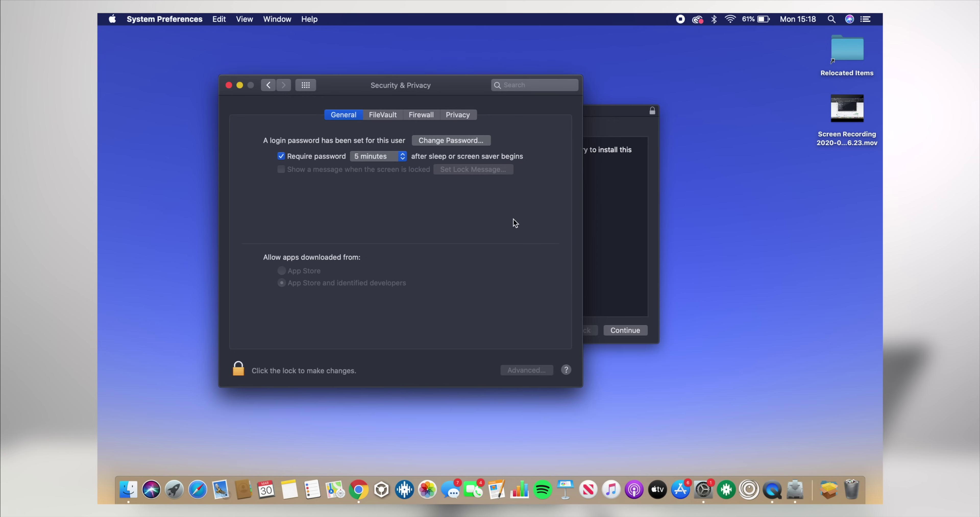
pyautogui.click(640, 244)
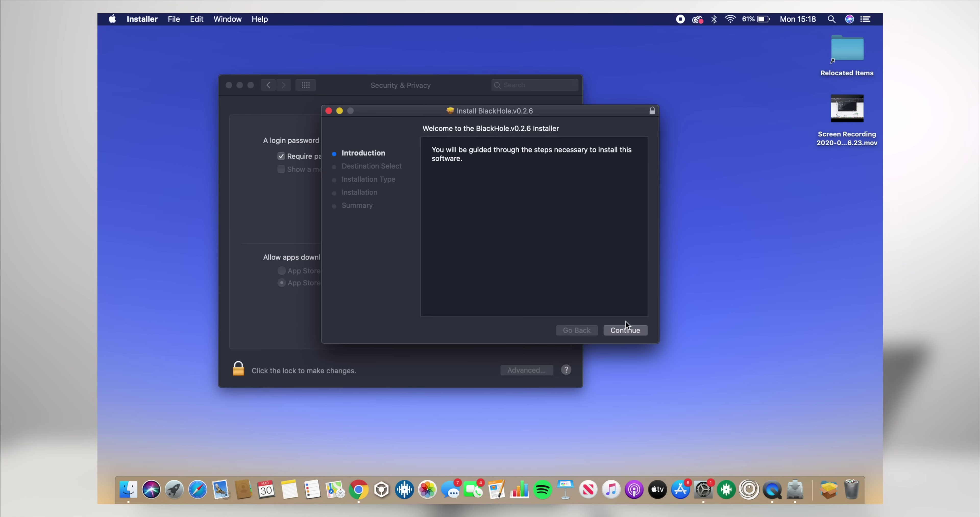
# Step: Advance the BlackHole installer past the Introduction step
pyautogui.click(625, 331)
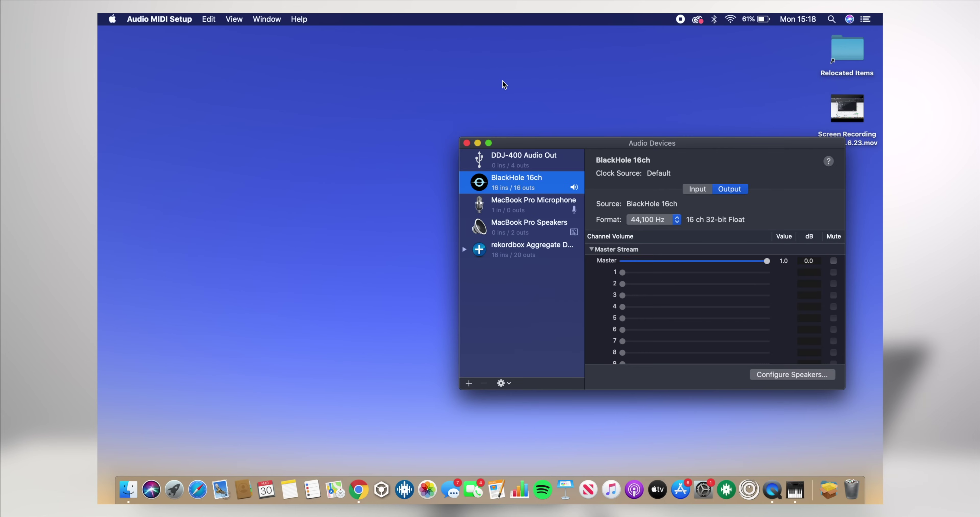
# Step: Centre the Audio Devices window, check BlackHole 16ch's output options unchanged, and close the window
pyautogui.moveTo(541, 143); pyautogui.dragTo(370, 113)
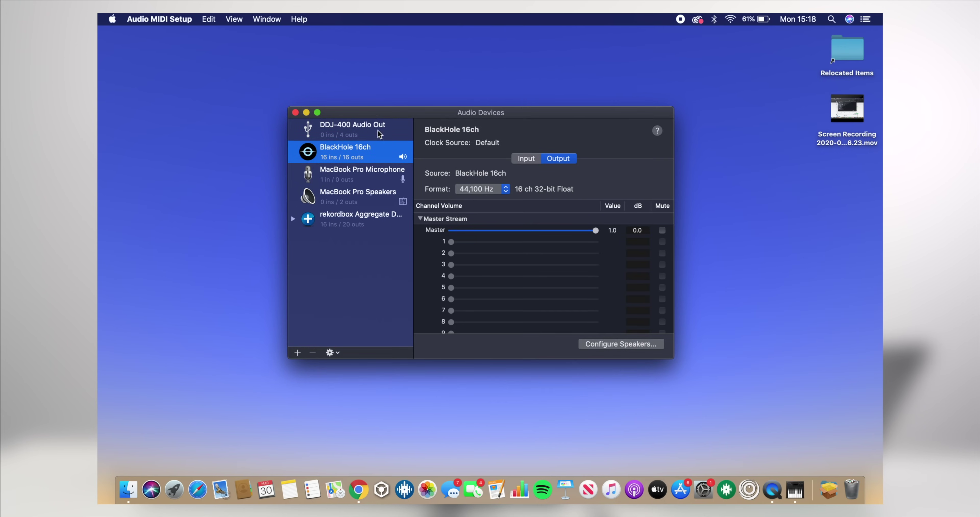
pyautogui.rightClick(332, 159)
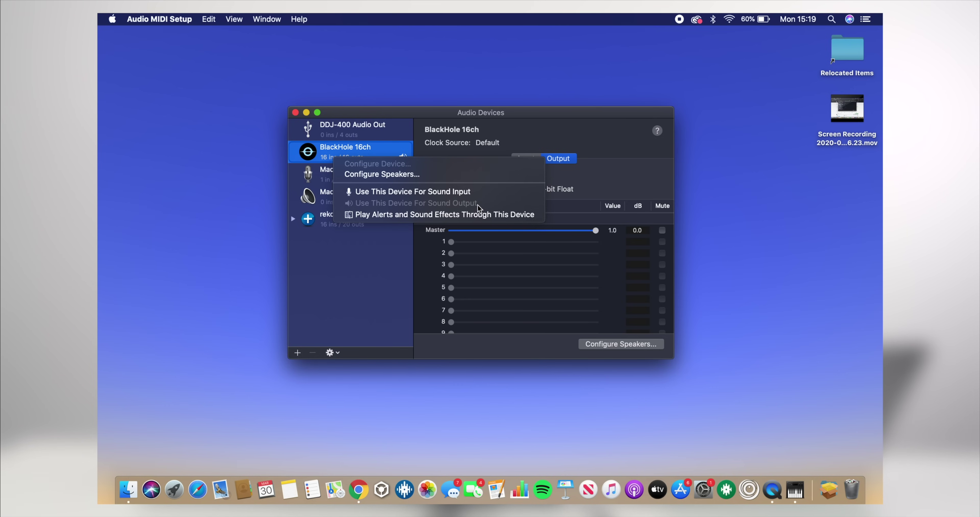
pyautogui.click(589, 178)
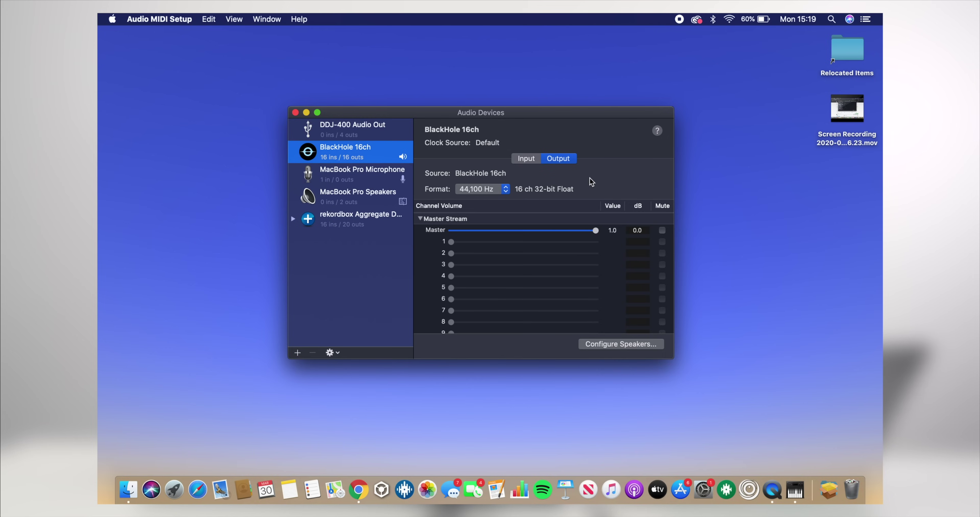
pyautogui.click(295, 112)
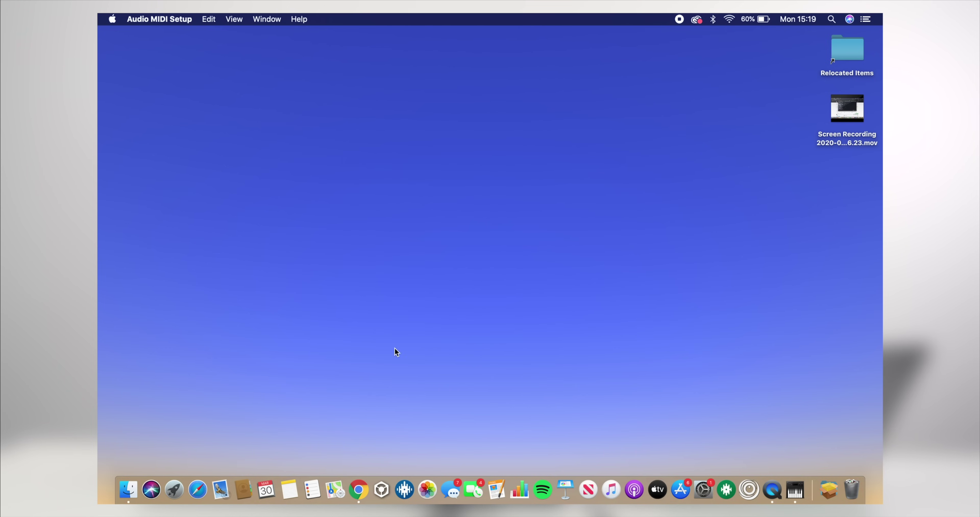
# Step: Launch rekordbox and in Preferences > Audio enable PC MASTER OUT with DDJ-400 : MASTER + BlackHole 16ch
pyautogui.click(381, 493)
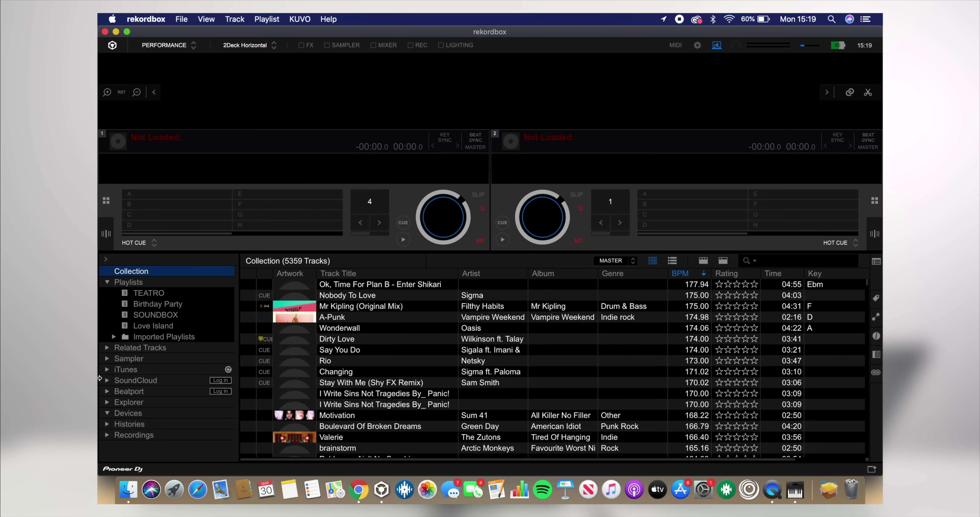
pyautogui.click(159, 86)
pyautogui.click(146, 19)
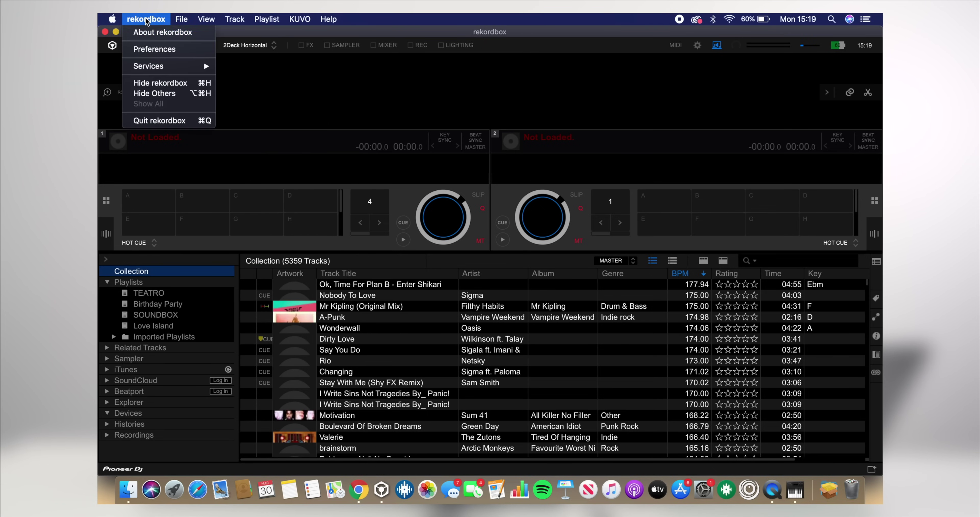
pyautogui.click(154, 49)
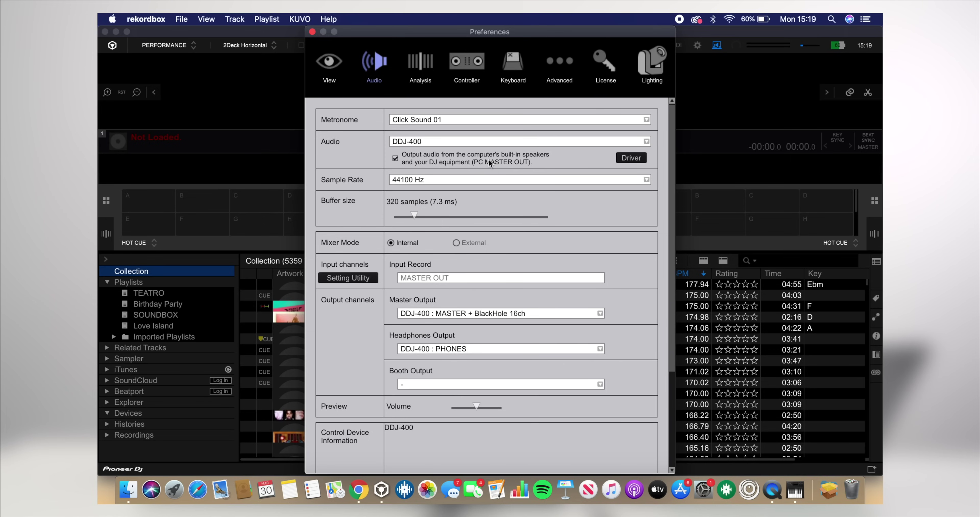
pyautogui.click(395, 158)
pyautogui.click(439, 314)
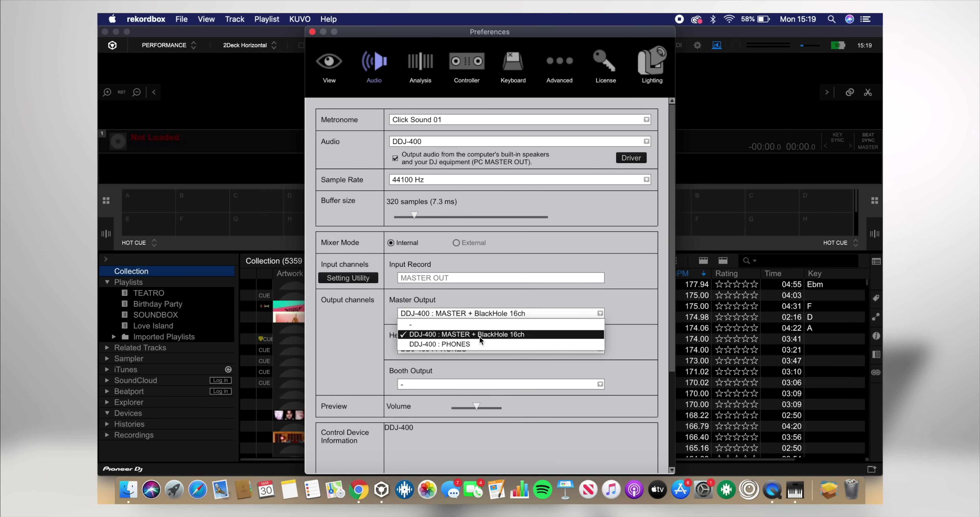
pyautogui.click(479, 335)
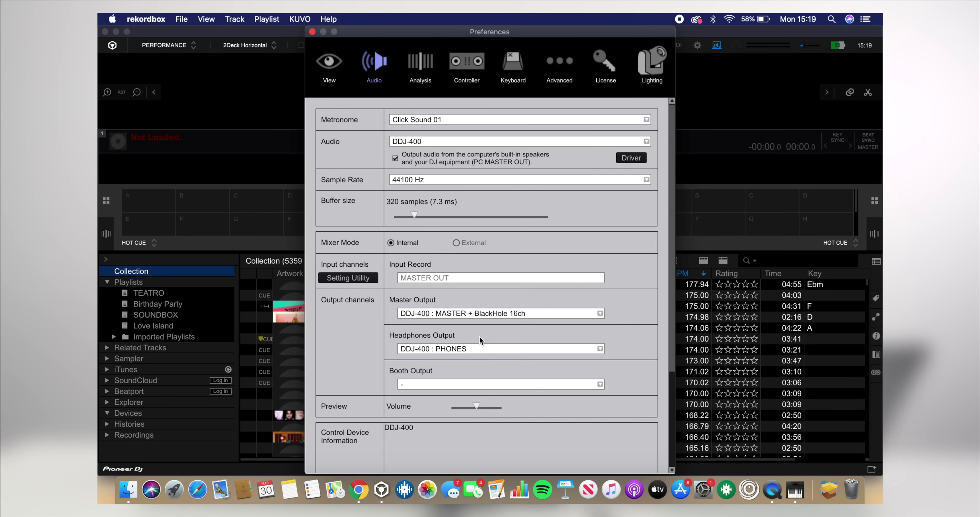
pyautogui.click(312, 32)
# Step: From the SOUNDBOX playlist, load Sex Machine (Buzter Remix) to deck 1 and Juicy (R-You Bootleg) to deck 2
pyautogui.click(159, 314)
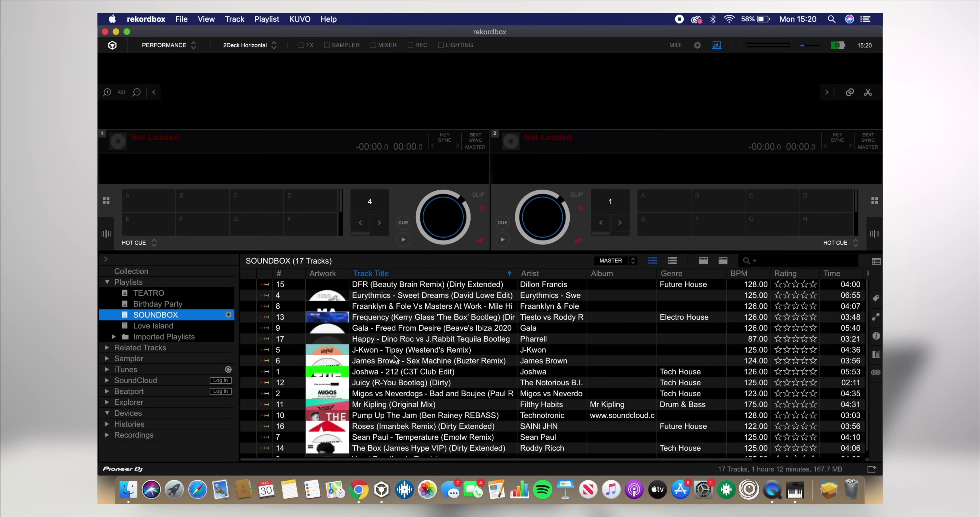
pyautogui.click(395, 360)
pyautogui.hotkey('shift', 'Left')
pyautogui.press('Down')
pyautogui.press('Down')
pyautogui.hotkey('shift', 'Right')
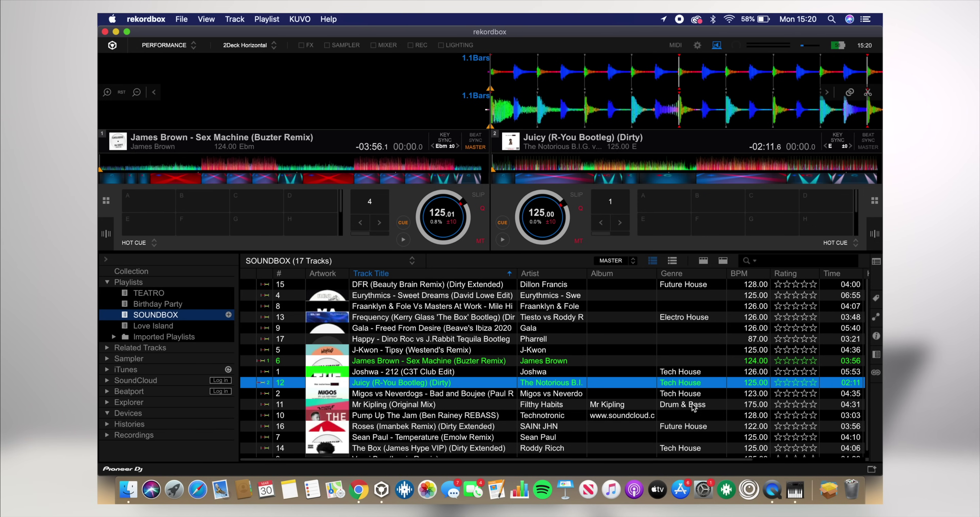
# Step: Start a Facebook live video post and set its microphone to BlackHole 16ch (Virtual)
pyautogui.click(359, 489)
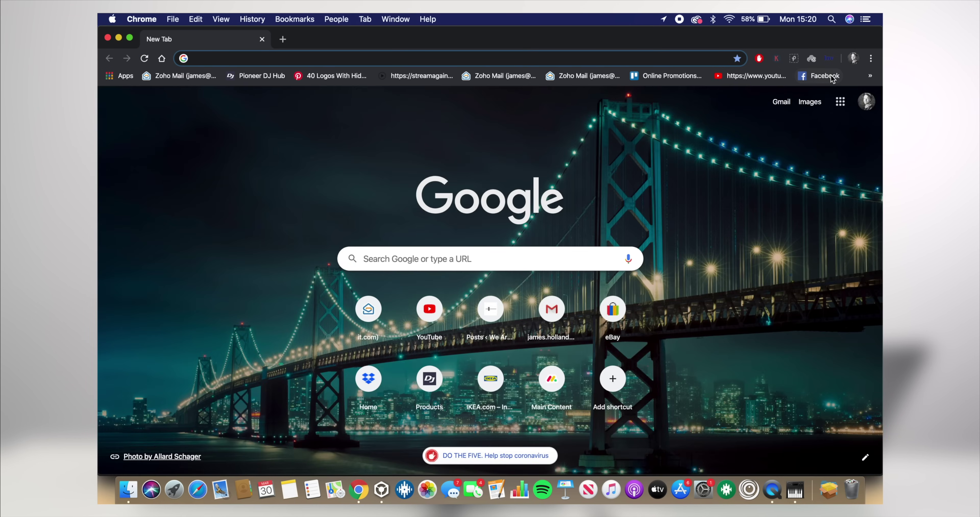
pyautogui.click(831, 77)
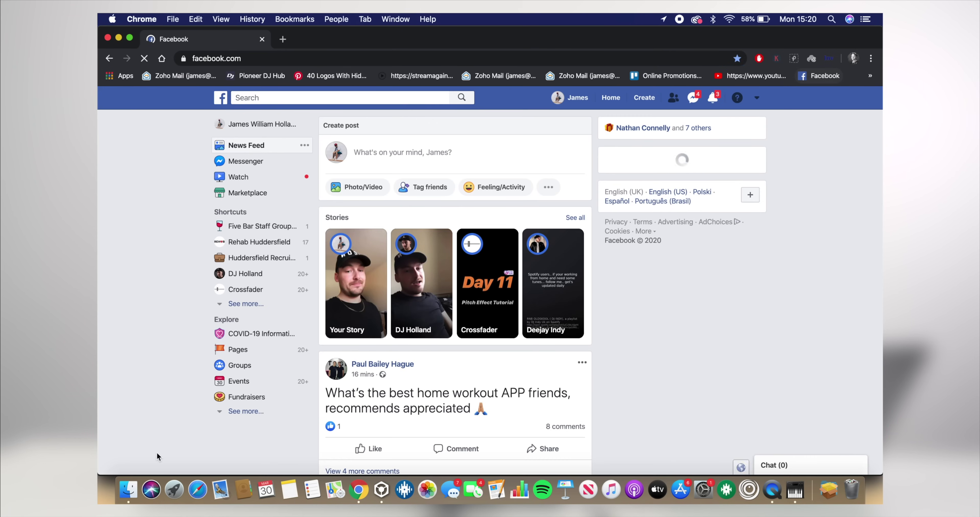
pyautogui.click(402, 152)
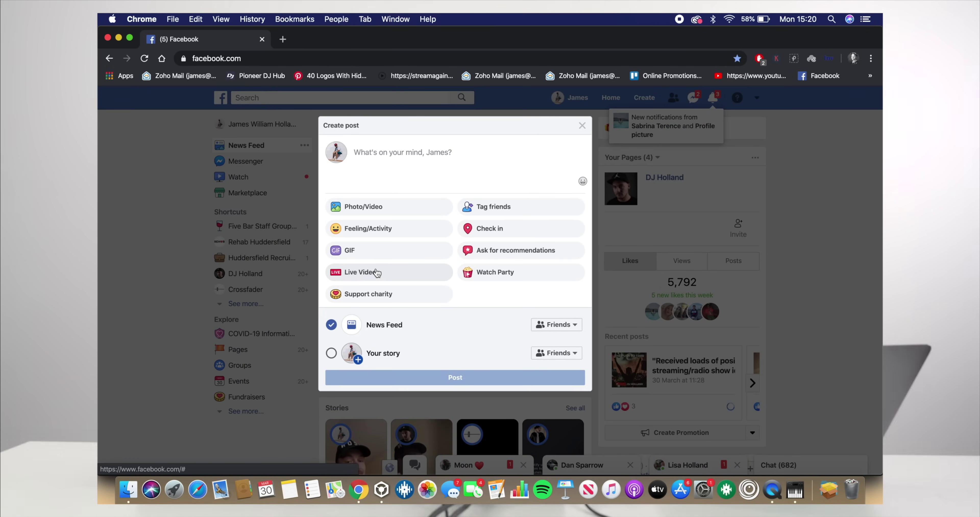
pyautogui.click(369, 268)
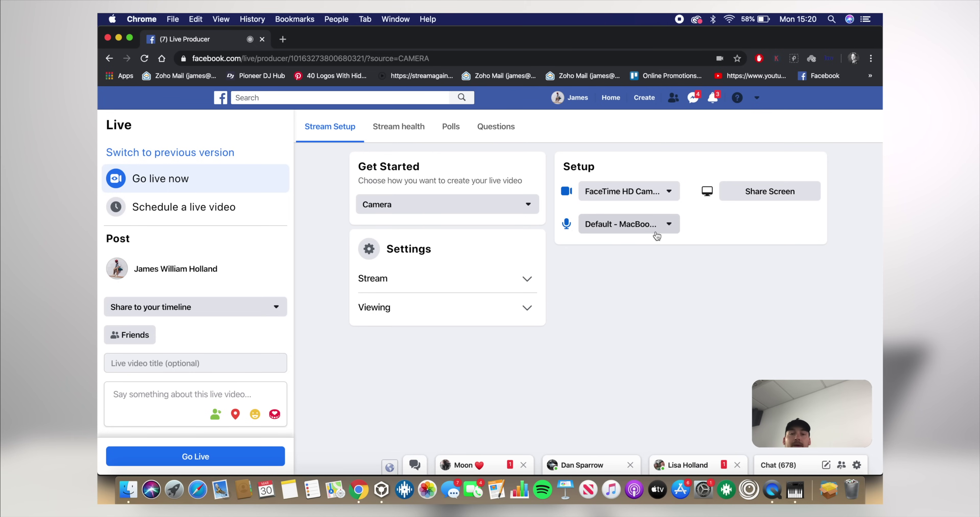
pyautogui.click(668, 227)
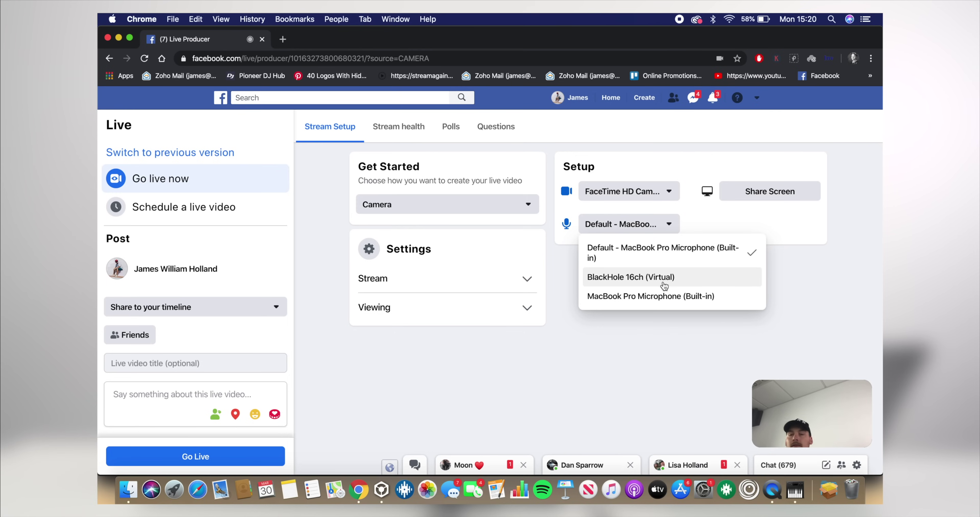
pyautogui.click(664, 281)
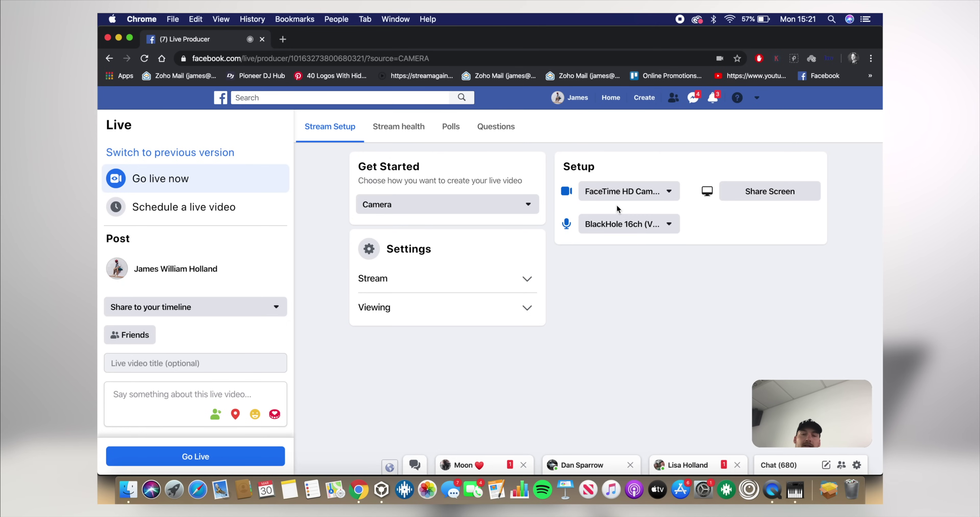
# Step: Close Chrome and launch OBS from Launchpad
pyautogui.click(262, 39)
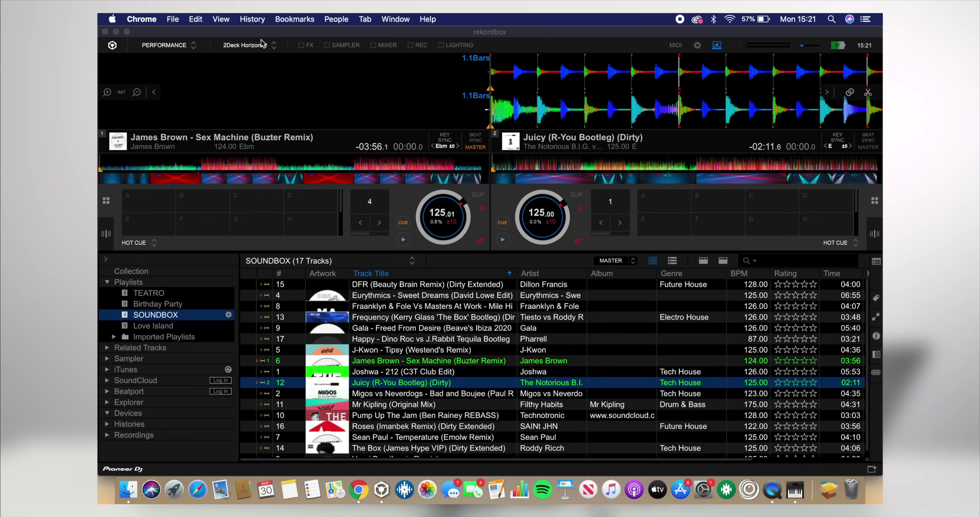
pyautogui.press('F4')
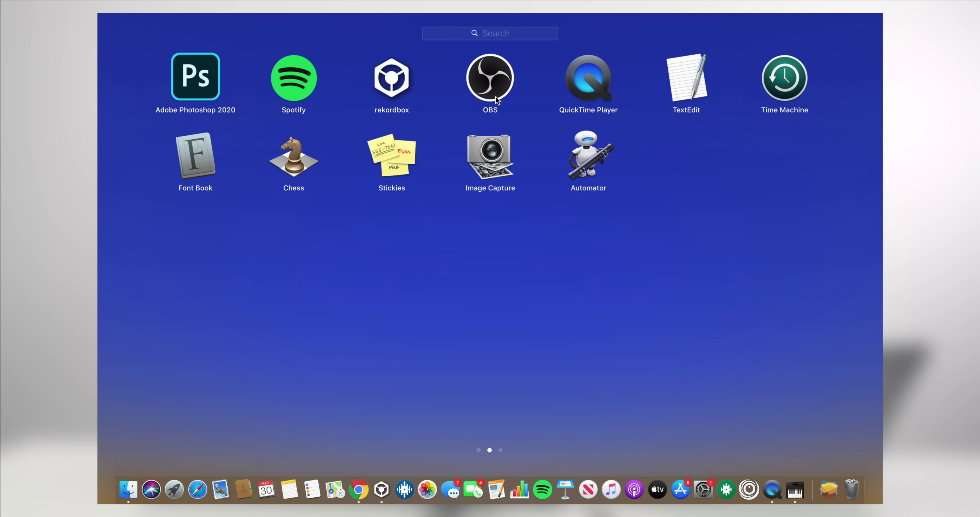
pyautogui.click(491, 80)
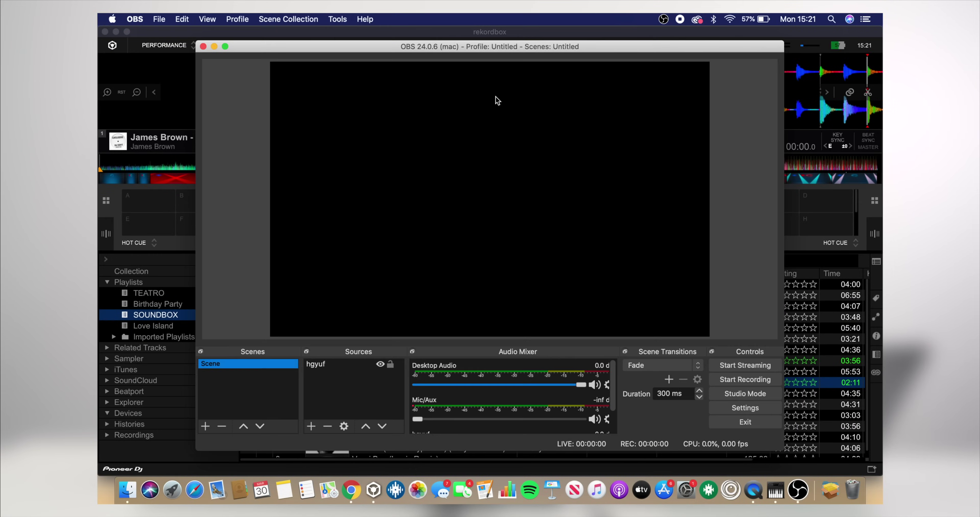
# Step: Add an Audio Input Capture source named Decks using BlackHole 16ch, then quit OBS
pyautogui.click(311, 426)
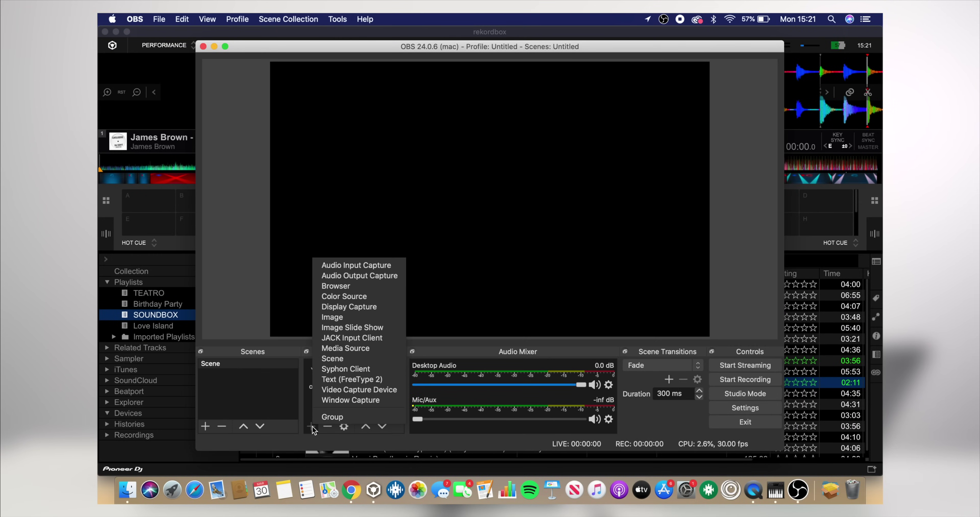
pyautogui.click(393, 265)
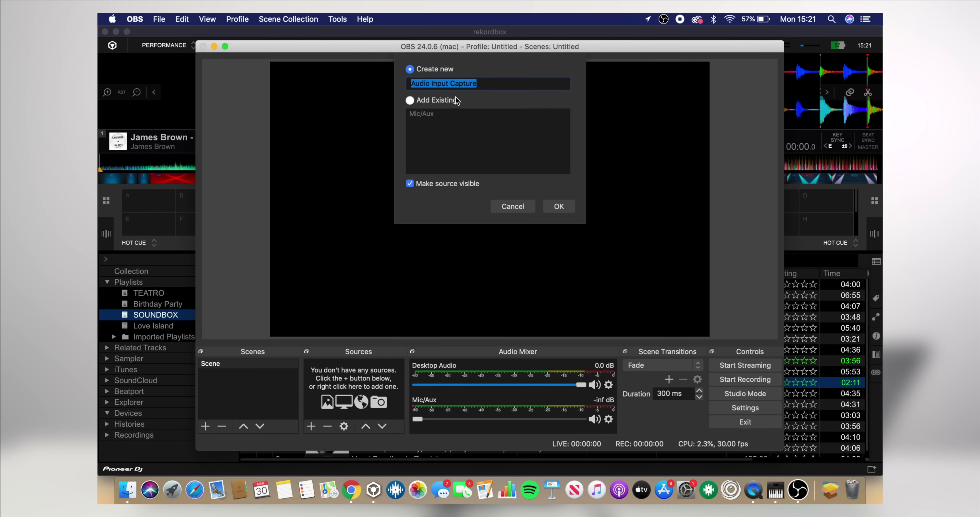
pyautogui.write('Decks')
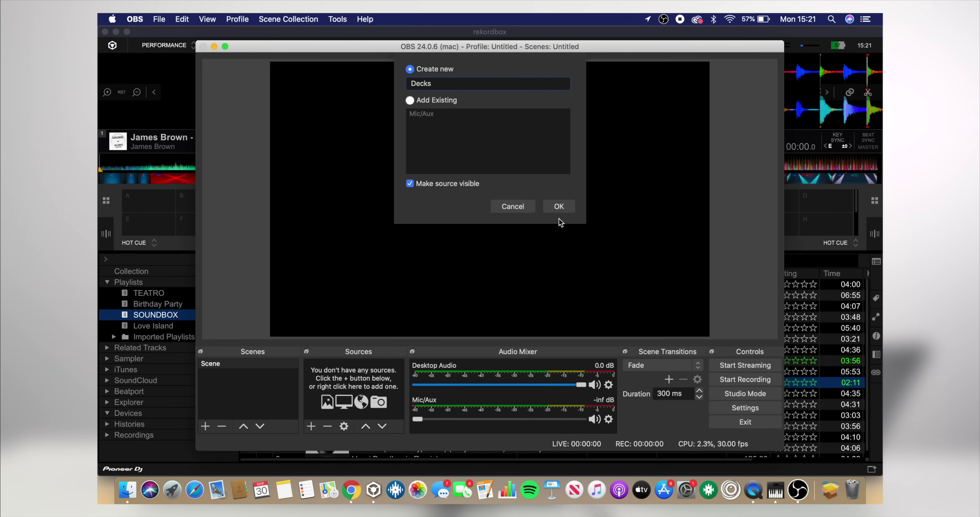
pyautogui.click(558, 207)
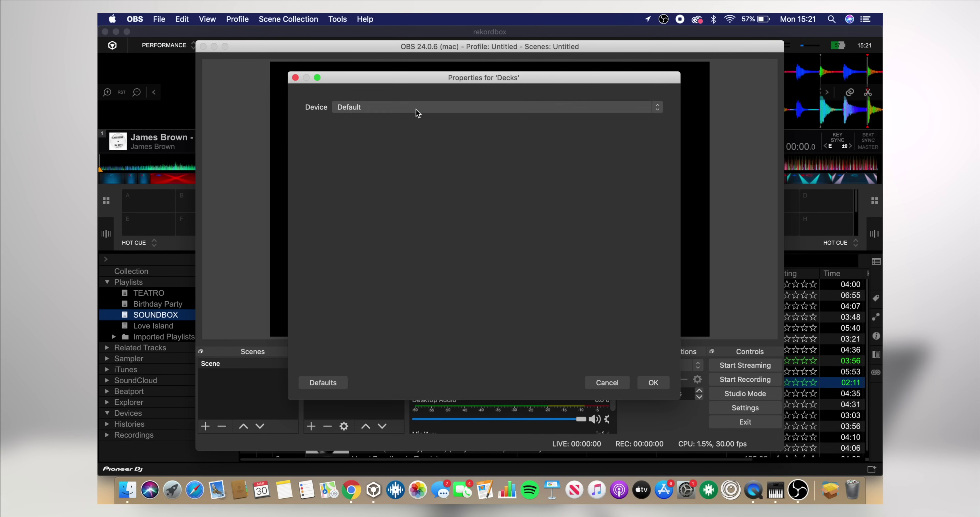
pyautogui.click(416, 109)
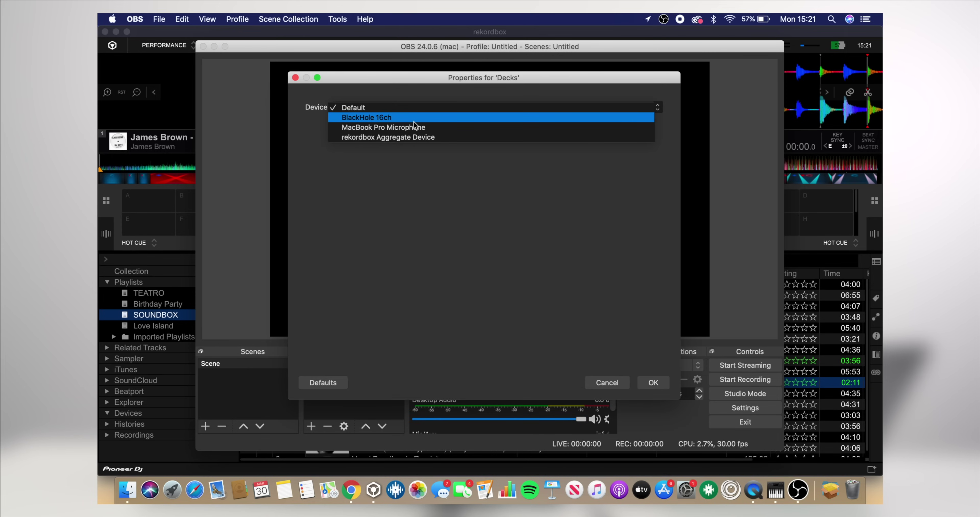
pyautogui.click(415, 120)
pyautogui.click(643, 383)
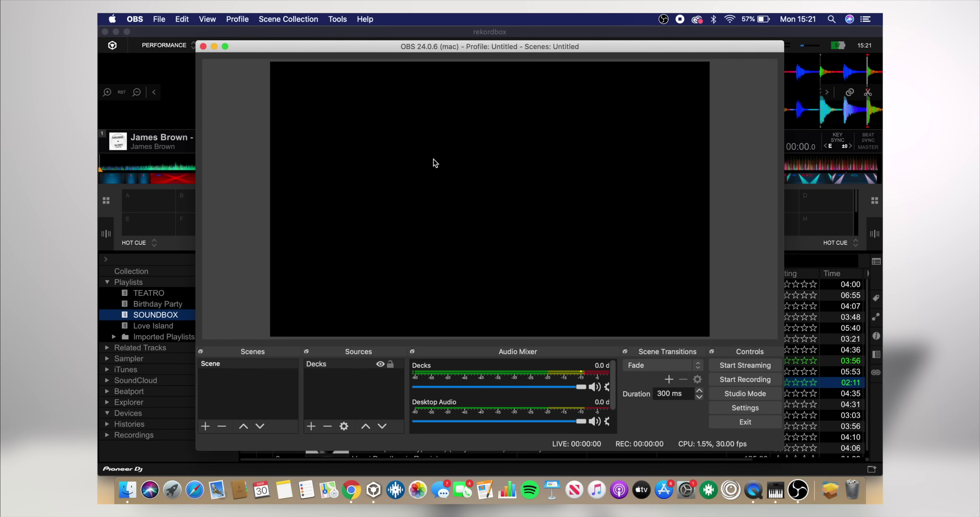
pyautogui.click(135, 19)
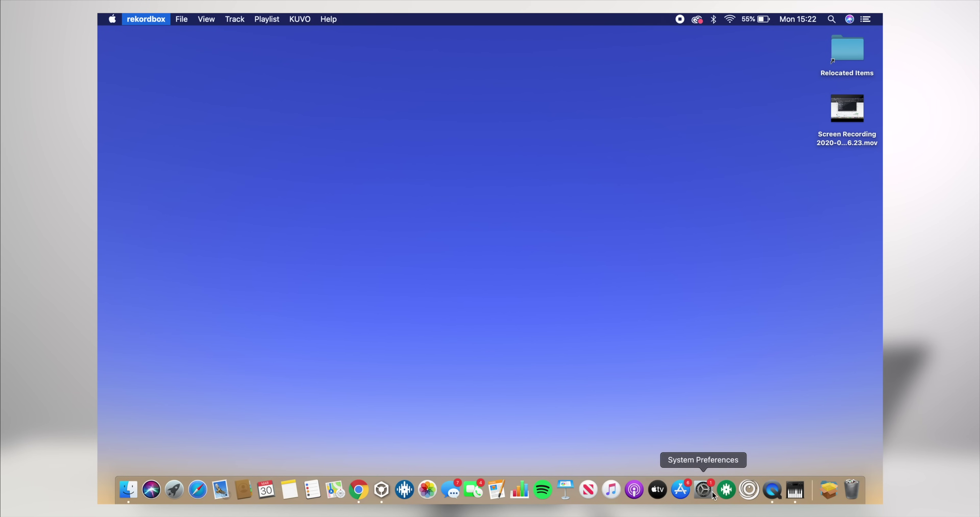
# Step: Select MacBook Pro Speakers as the output device in System Preferences' Sound settings
pyautogui.click(703, 490)
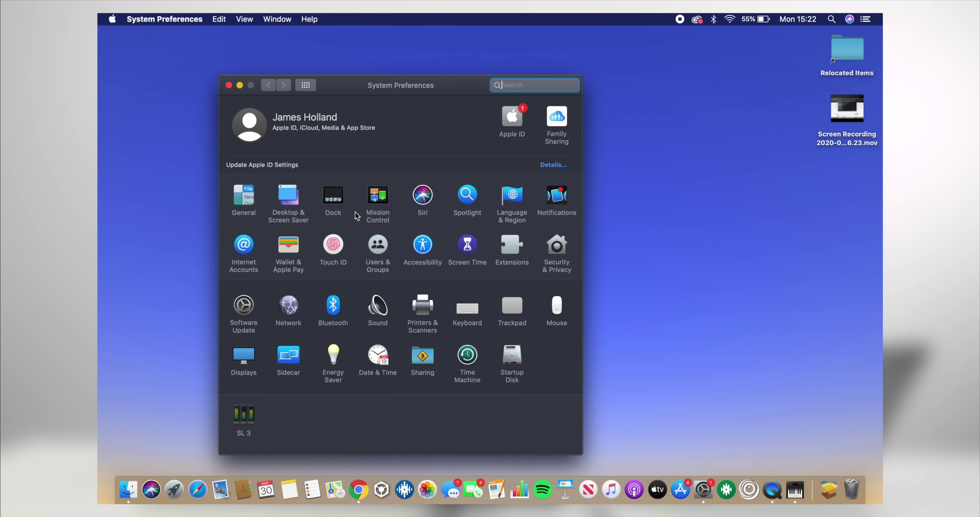
pyautogui.click(385, 314)
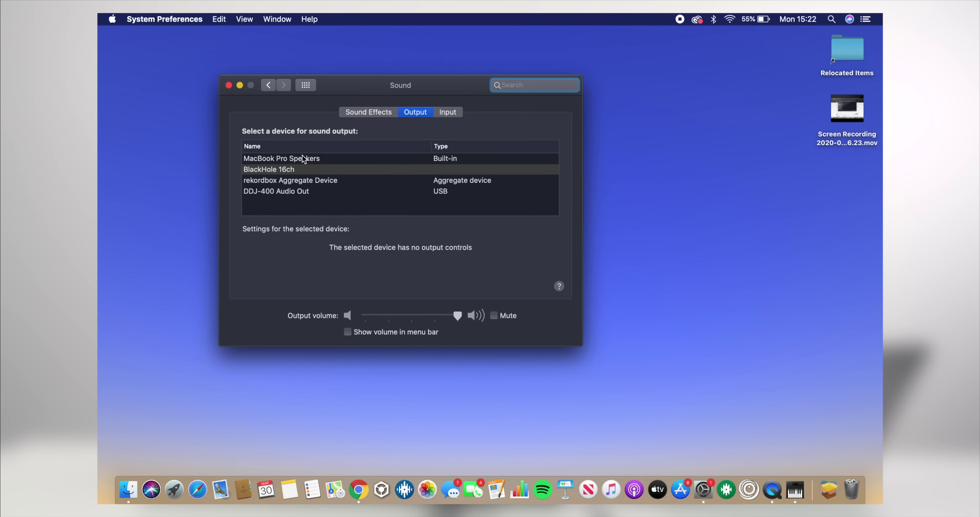
pyautogui.click(296, 160)
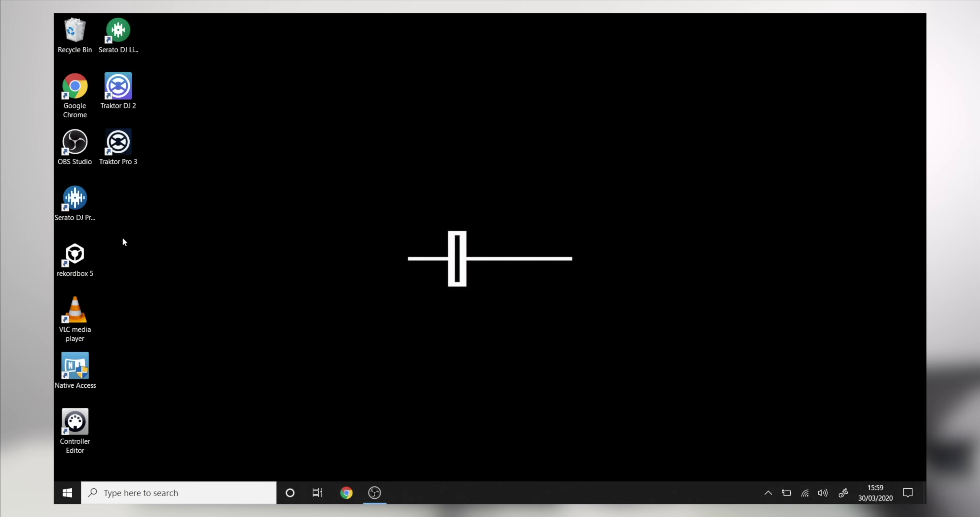
# Step: Launch rekordbox 5 from the desktop, closing the update manager and the information notice
pyautogui.doubleClick(74, 252)
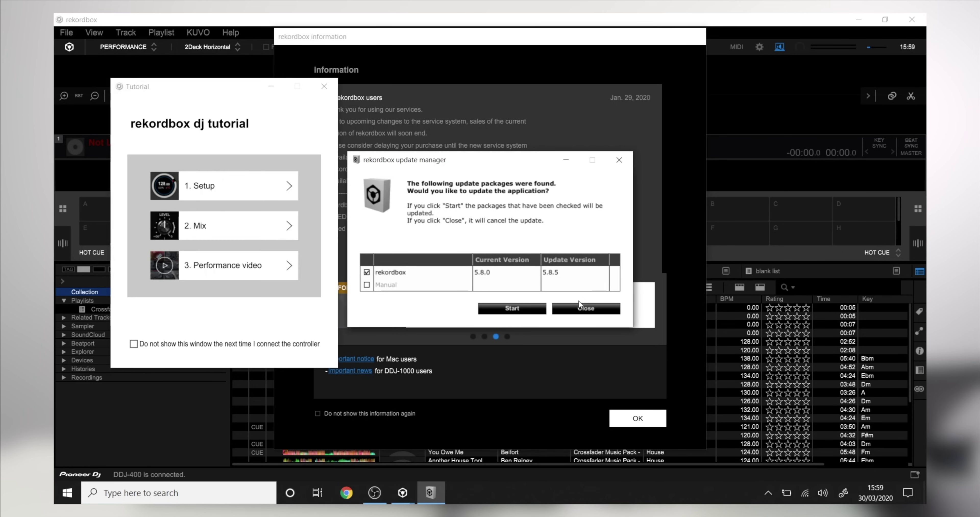
pyautogui.click(580, 307)
pyautogui.click(620, 417)
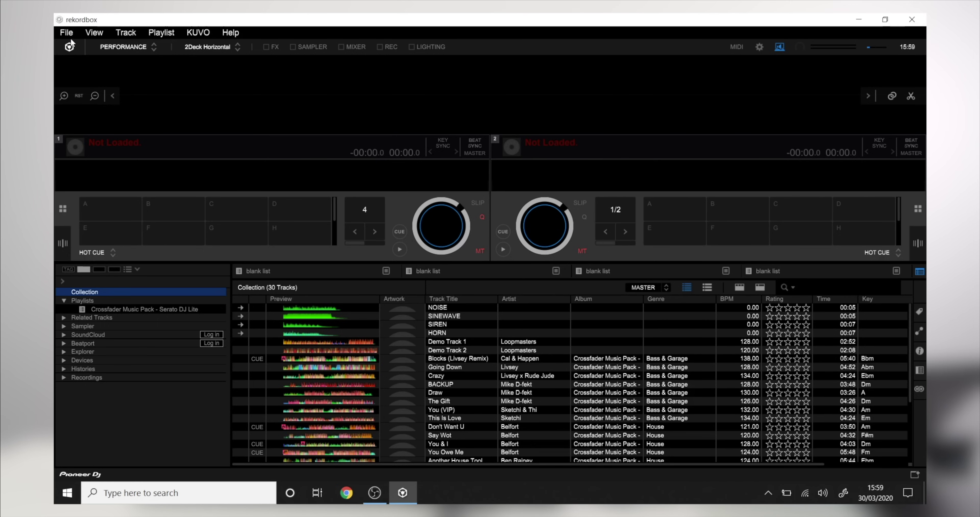
pyautogui.click(67, 32)
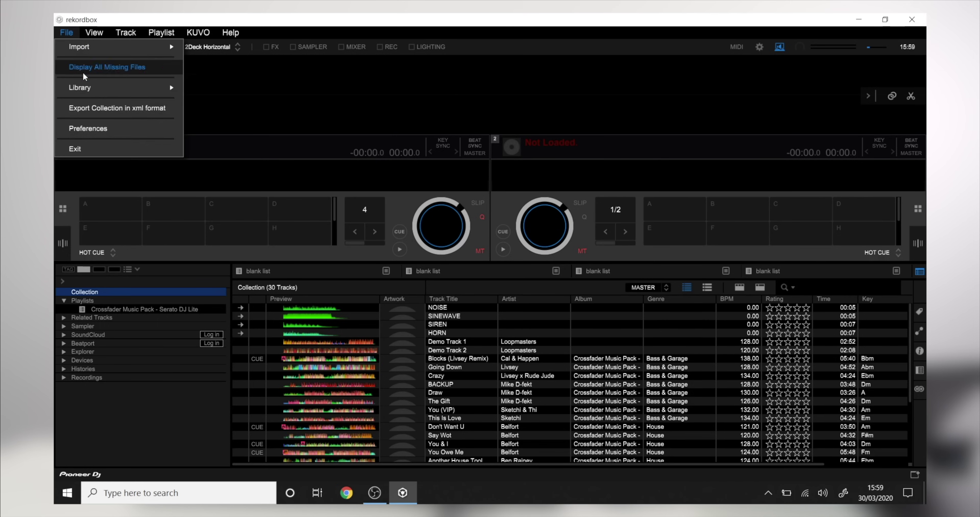
pyautogui.click(148, 131)
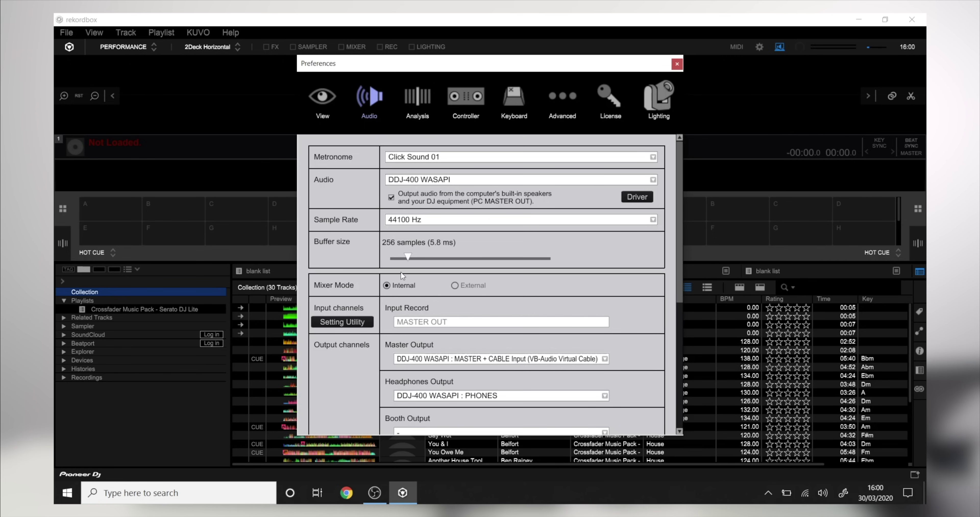
pyautogui.scroll(-2, 402, 275)
pyautogui.click(428, 306)
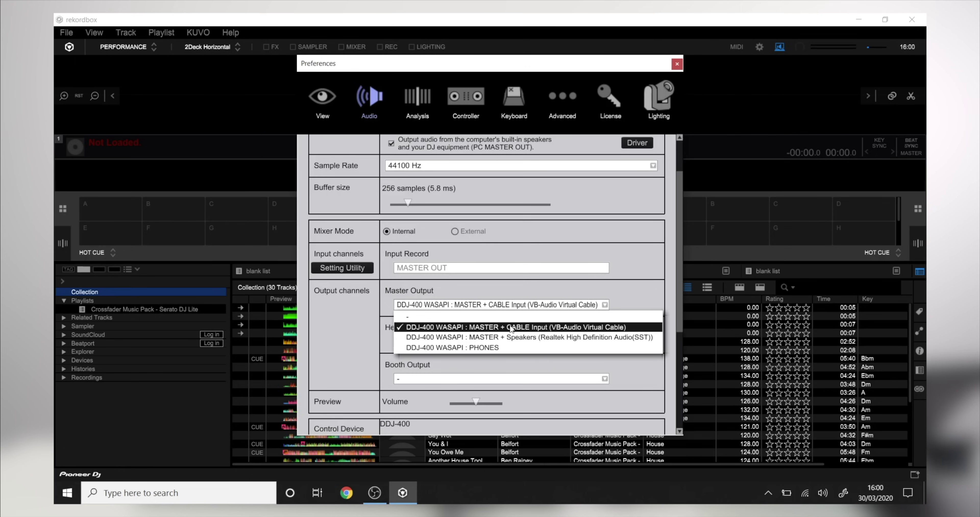
pyautogui.click(511, 327)
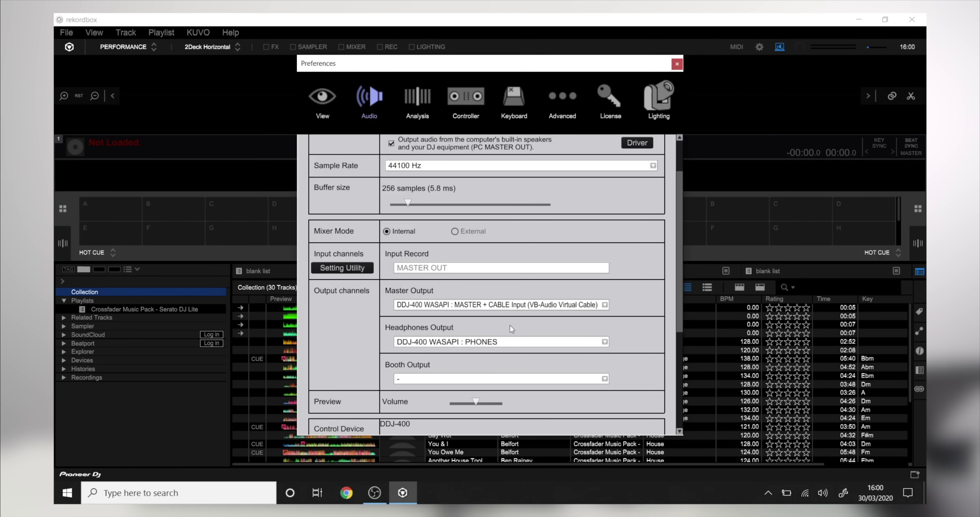
pyautogui.scroll(-5, 546, 181)
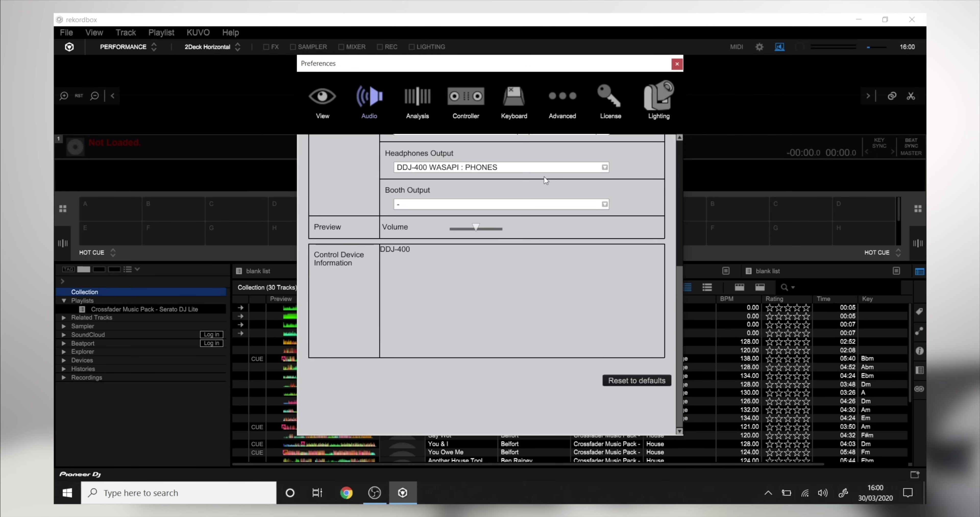
pyautogui.click(676, 64)
# Step: Starting from BACKUP in the track list, load the track Draw onto rekordbox deck 1
pyautogui.click(450, 385)
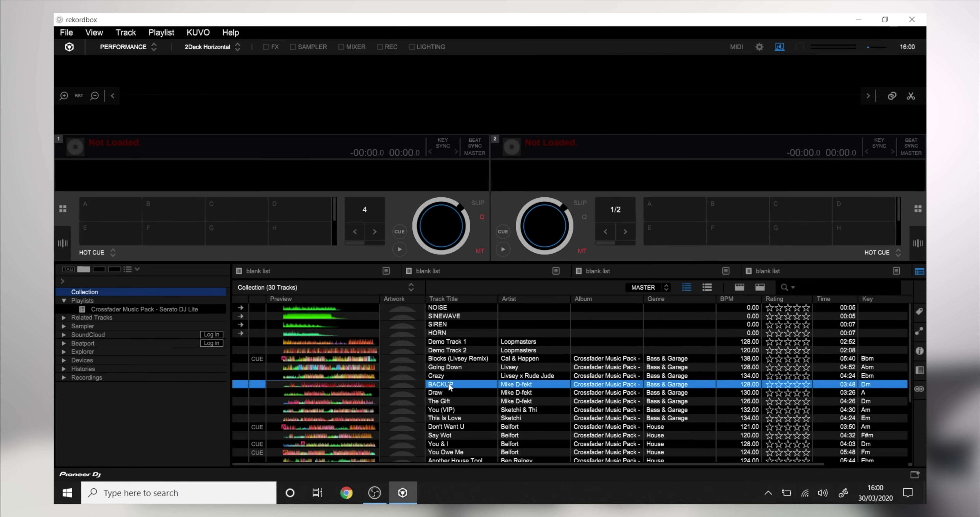
pyautogui.press('Down')
pyautogui.hotkey('shift', 'Left')
pyautogui.press('Down')
pyautogui.press('Down')
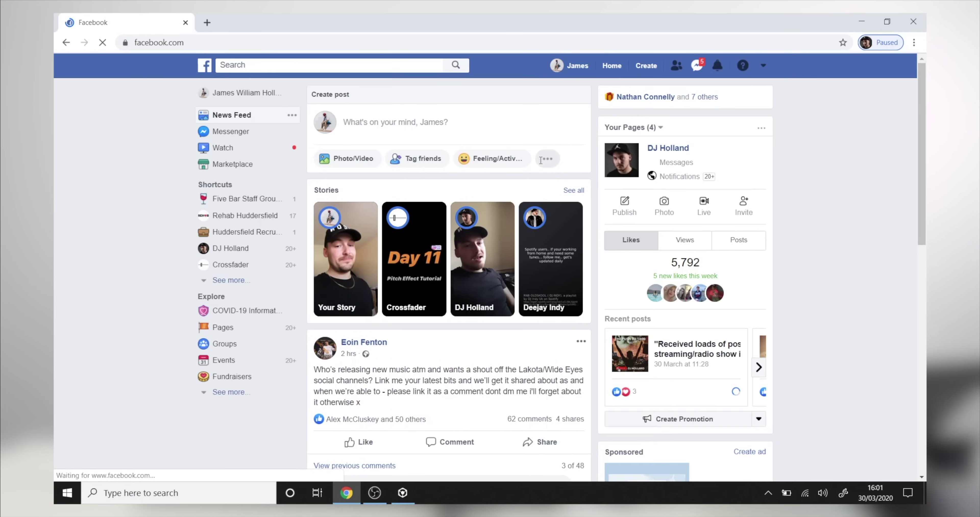
# Step: Start a Live video from Create post, choose CABLE Output (VB-Audio Virtual Cable) as microphone, and check the camera list
pyautogui.click(199, 159)
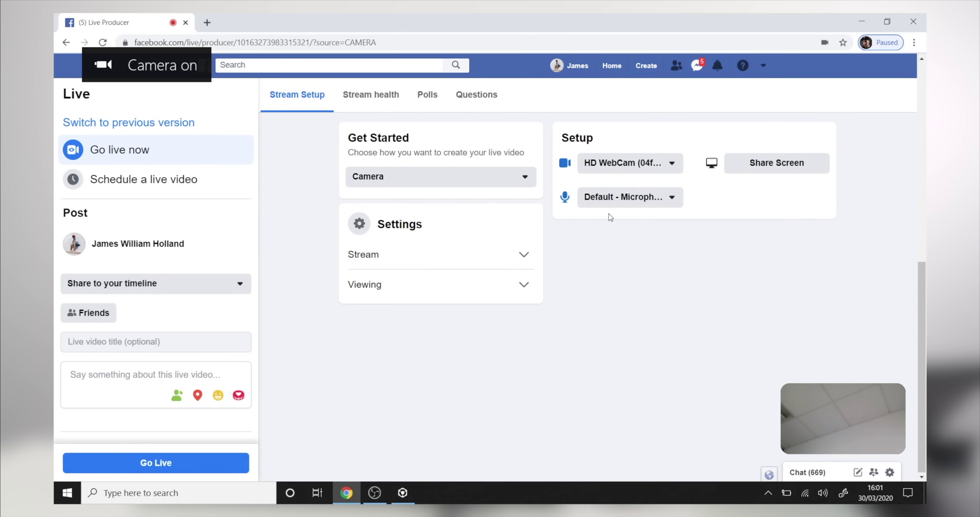
pyautogui.click(661, 198)
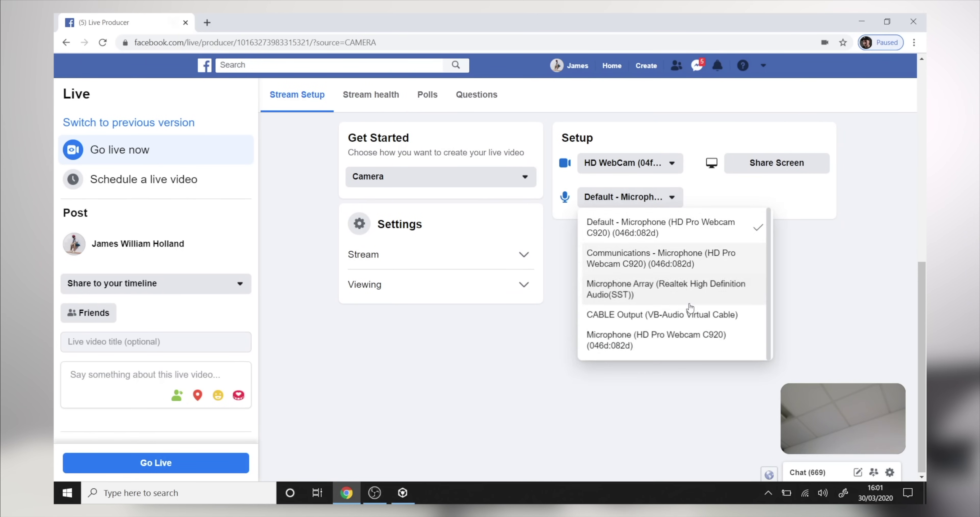
pyautogui.click(680, 315)
pyautogui.click(670, 162)
pyautogui.rightClick(658, 199)
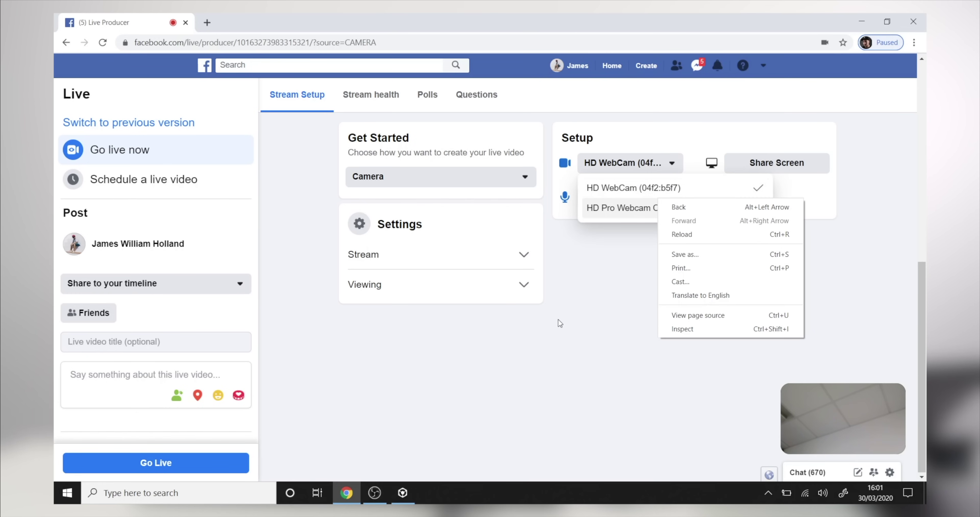